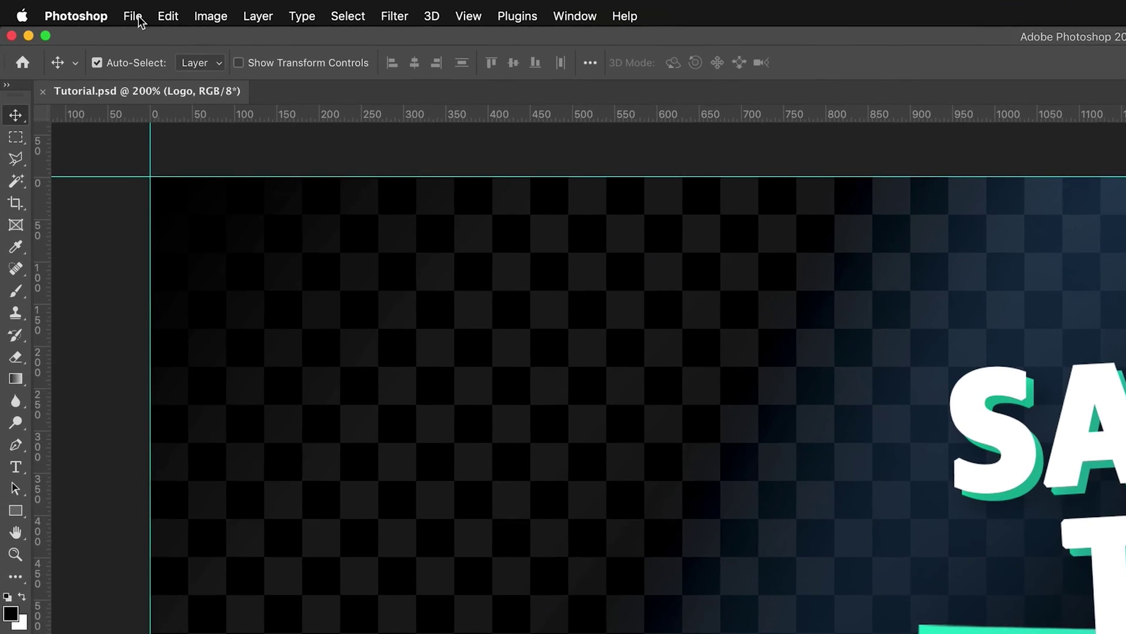
- Save the document as the template Tutorial.psdt in Photoshop format in the Tutorial folder, with Maximize Compatibility on
click(69, 22)
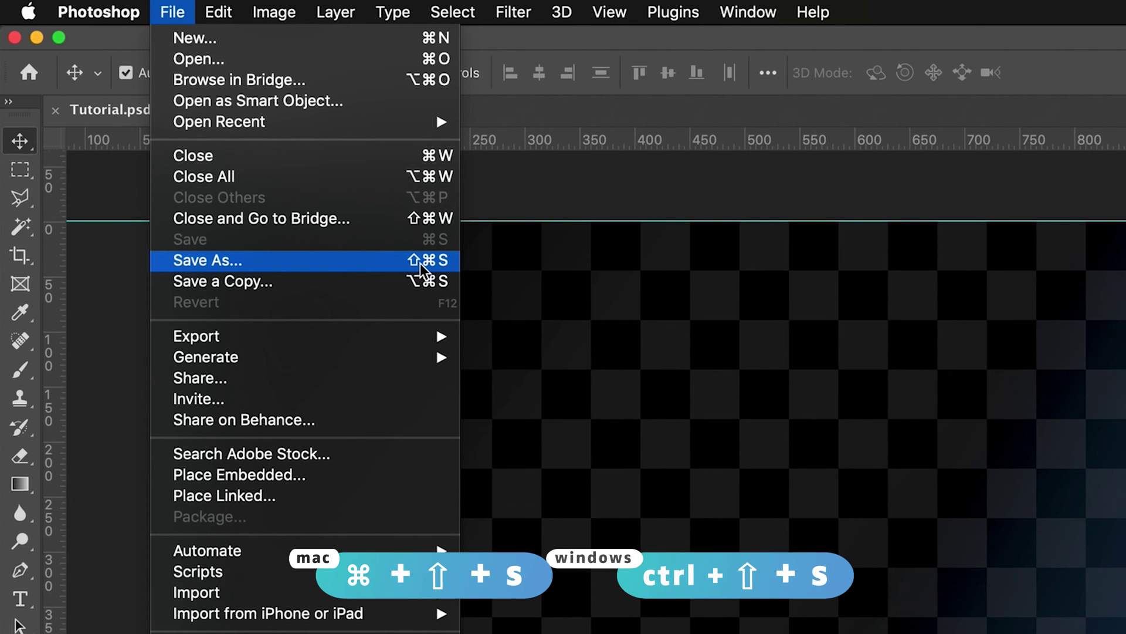
click(273, 262)
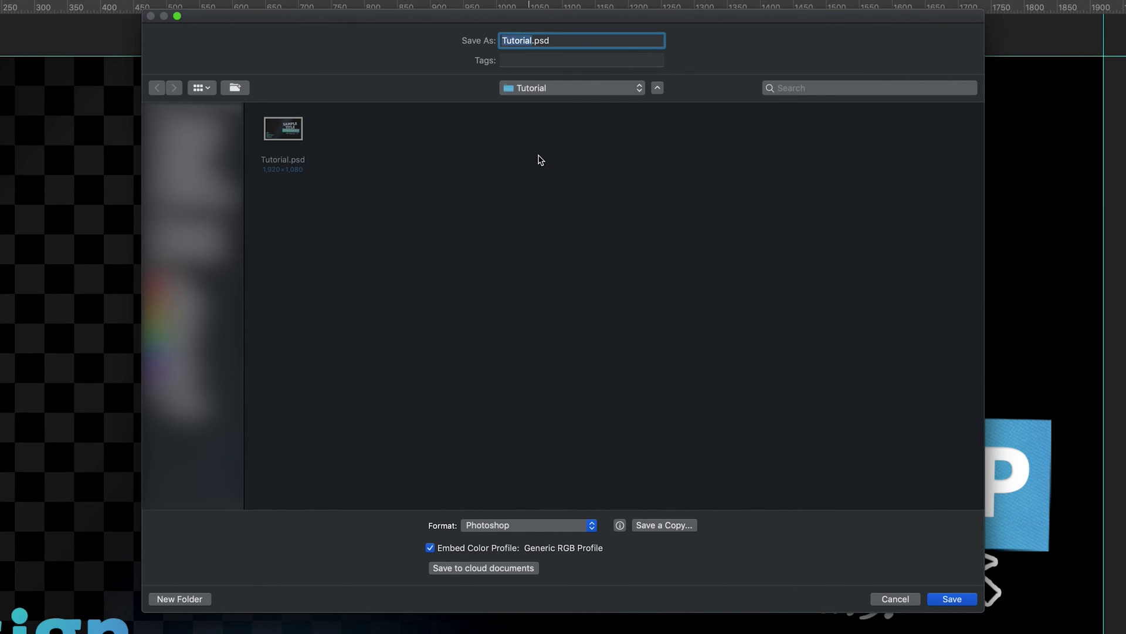
click(572, 525)
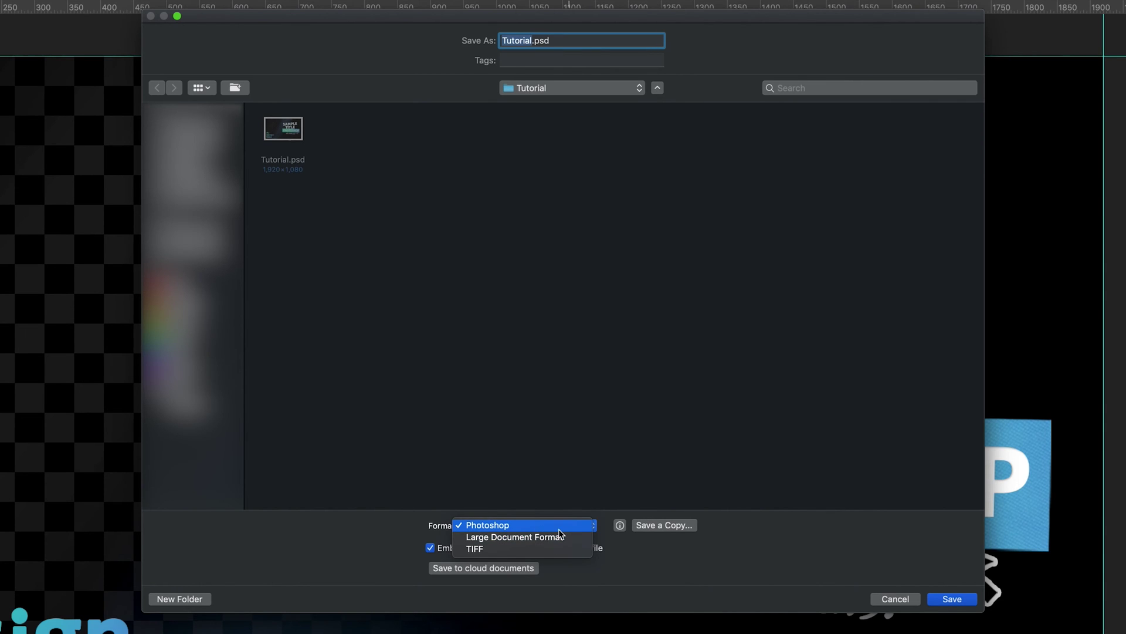
click(558, 528)
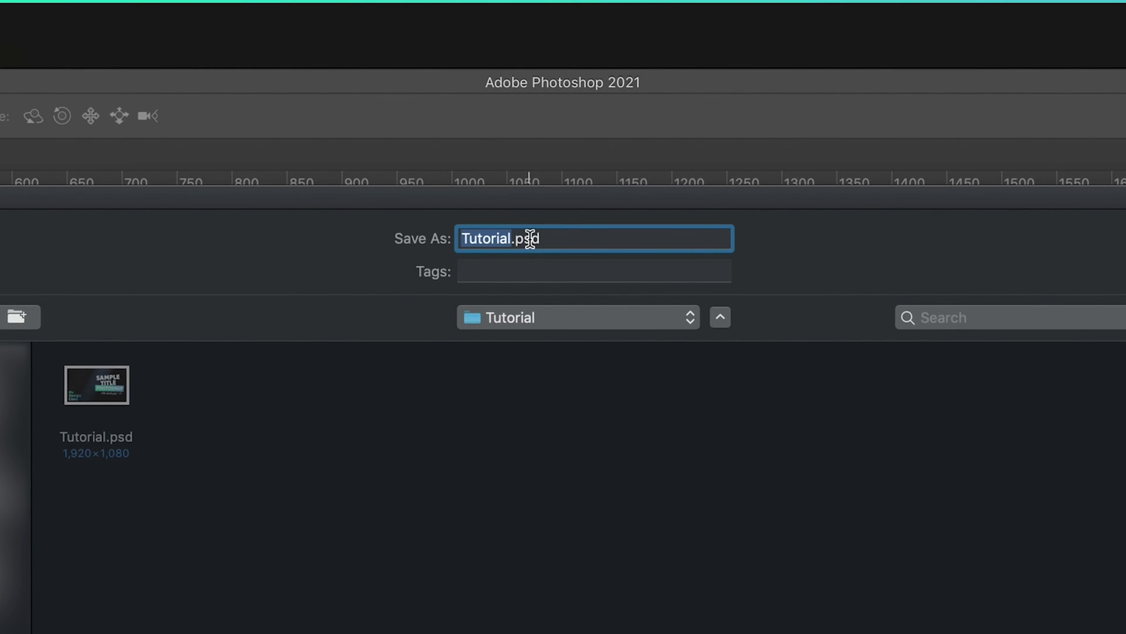
click(546, 239)
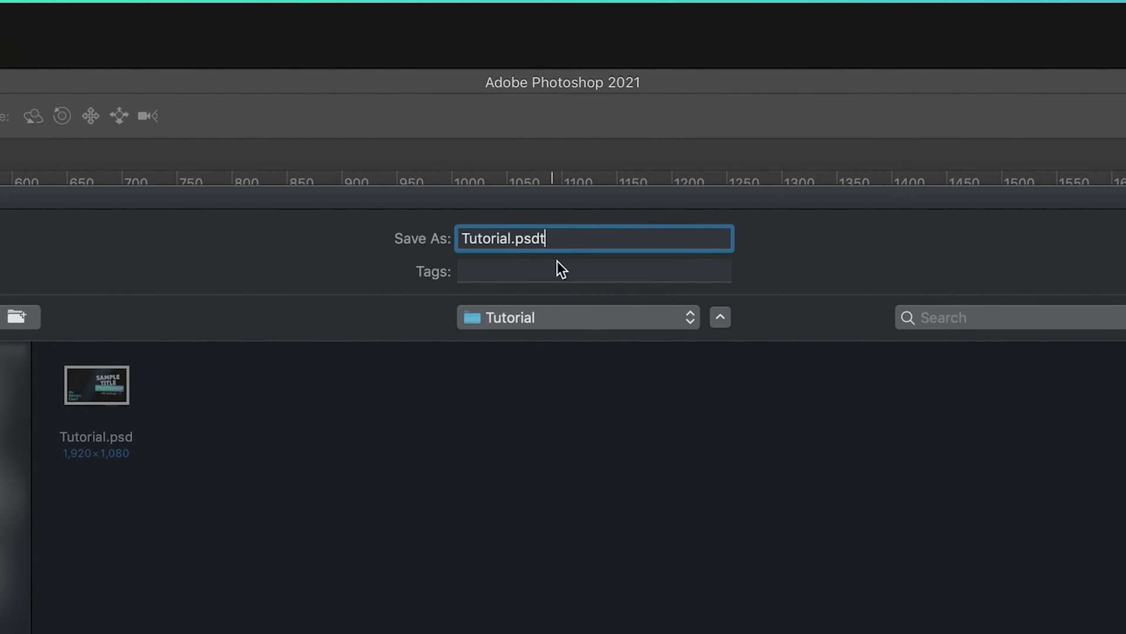
text(t)
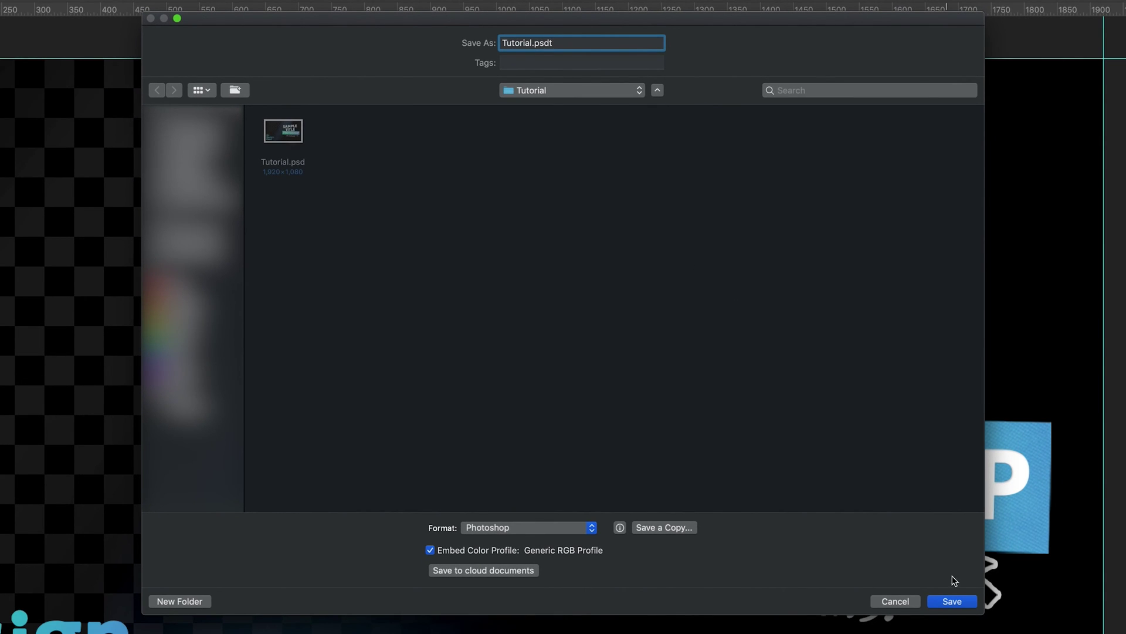
click(965, 601)
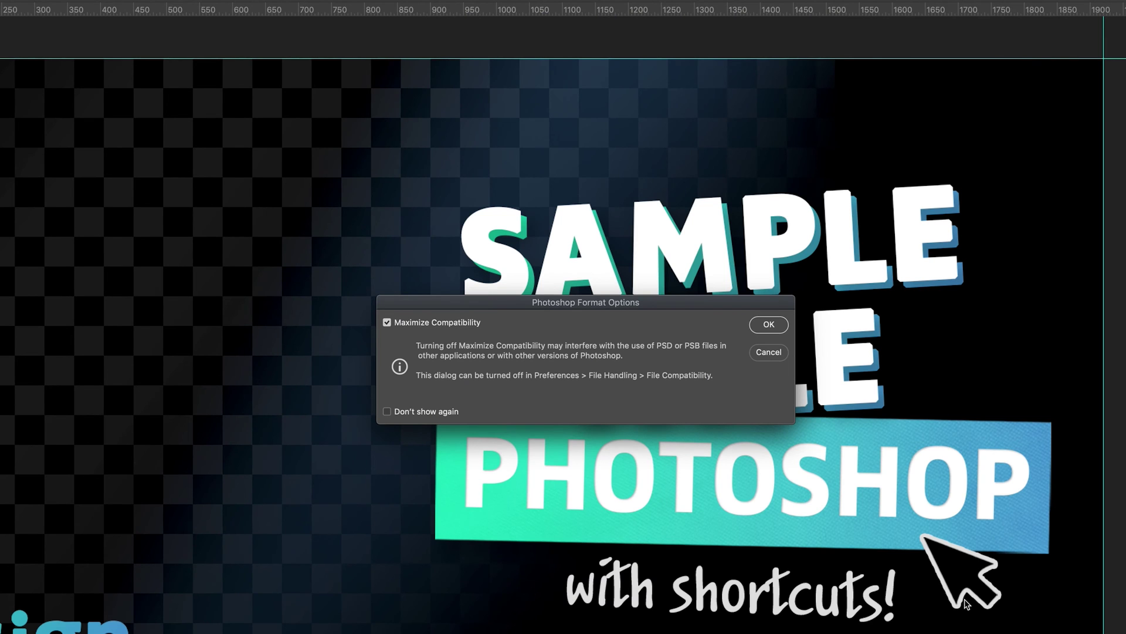
click(773, 326)
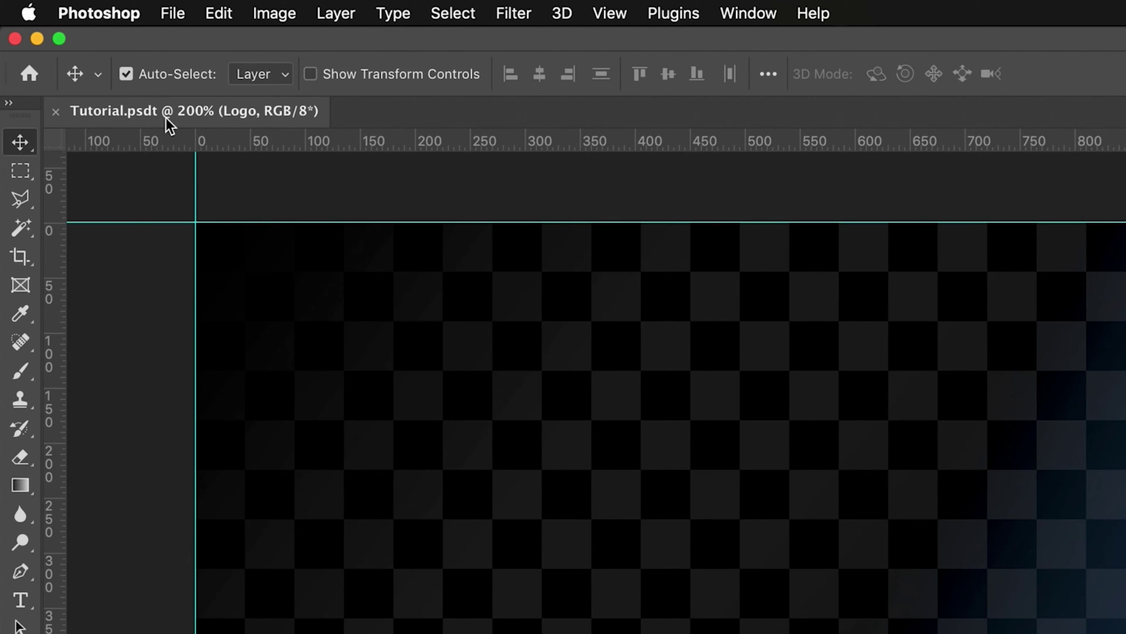
- Close the template document and open Tutorial.psdt from the Tutorial folder as a new document
click(60, 111)
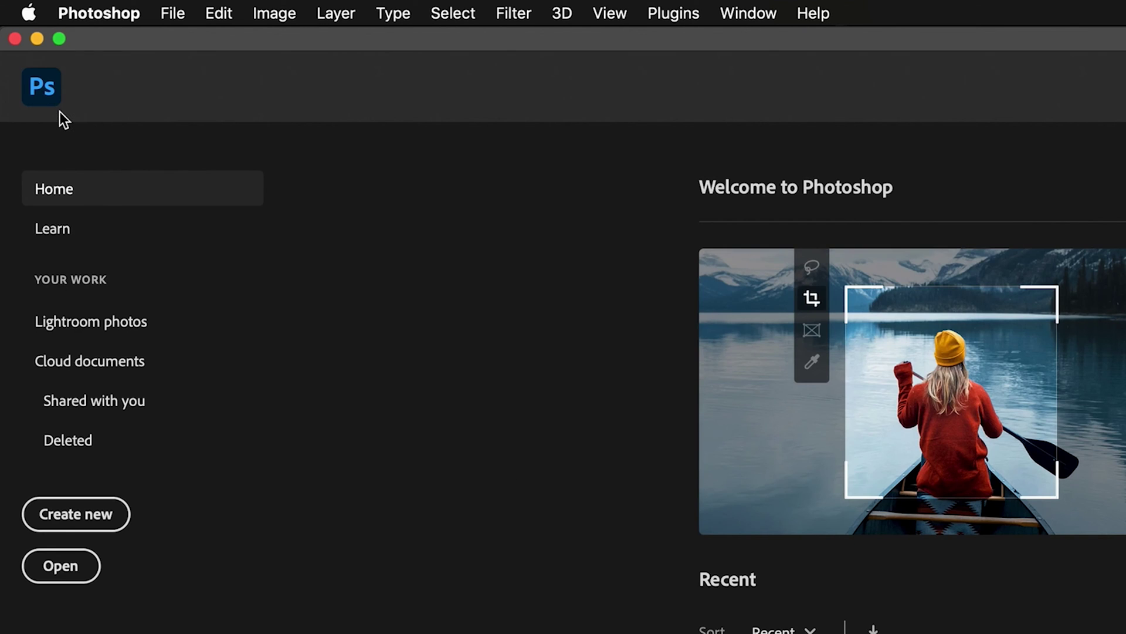
click(59, 579)
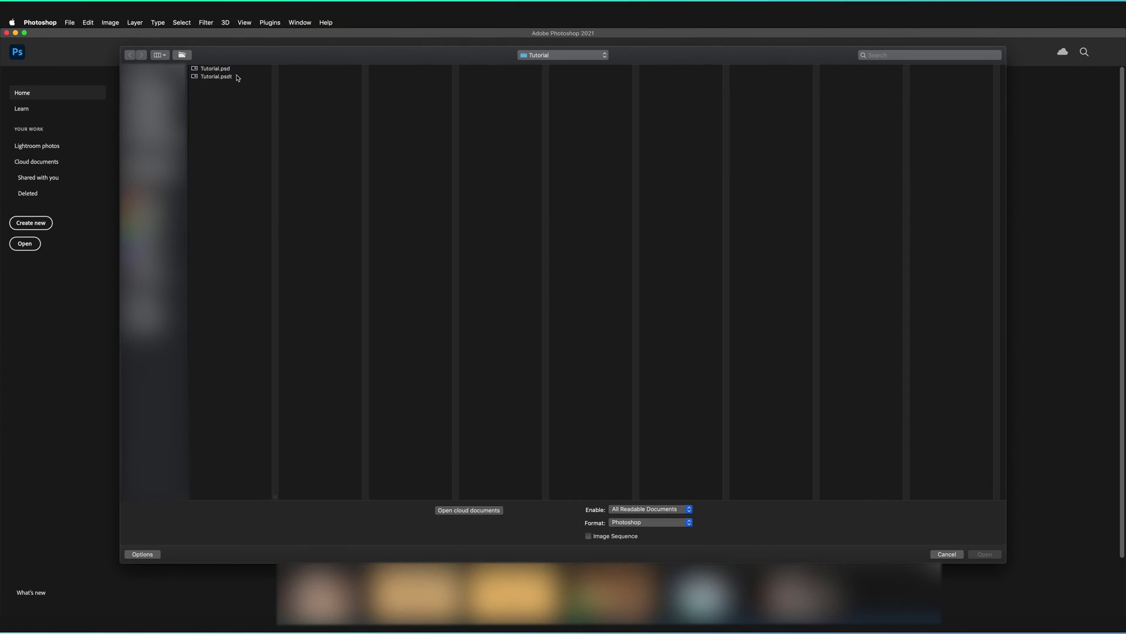
click(238, 77)
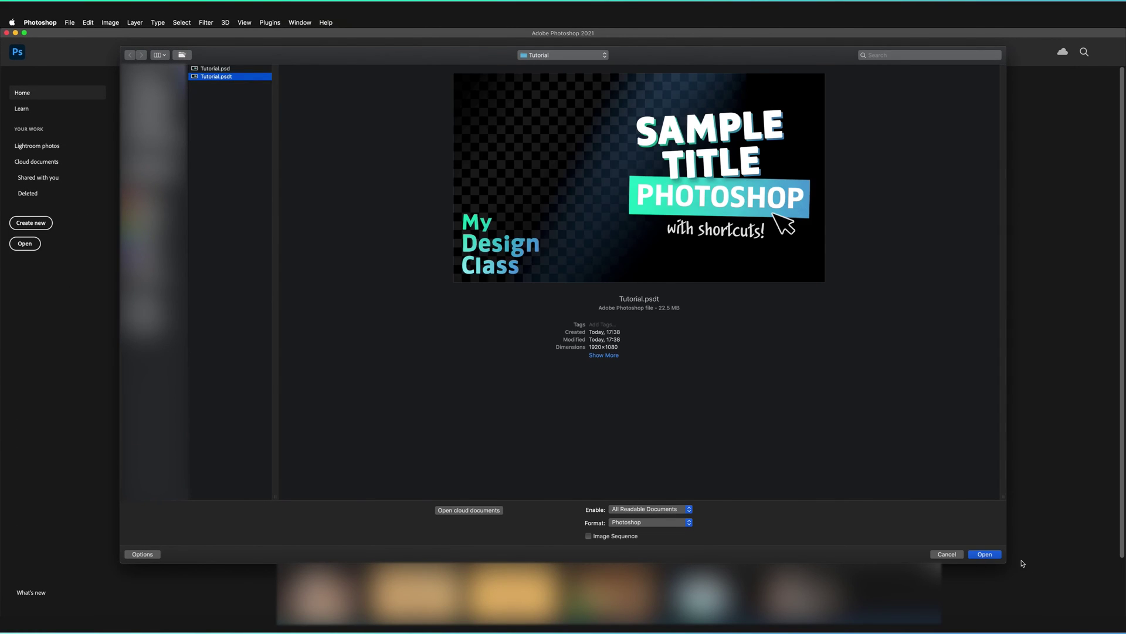
click(985, 554)
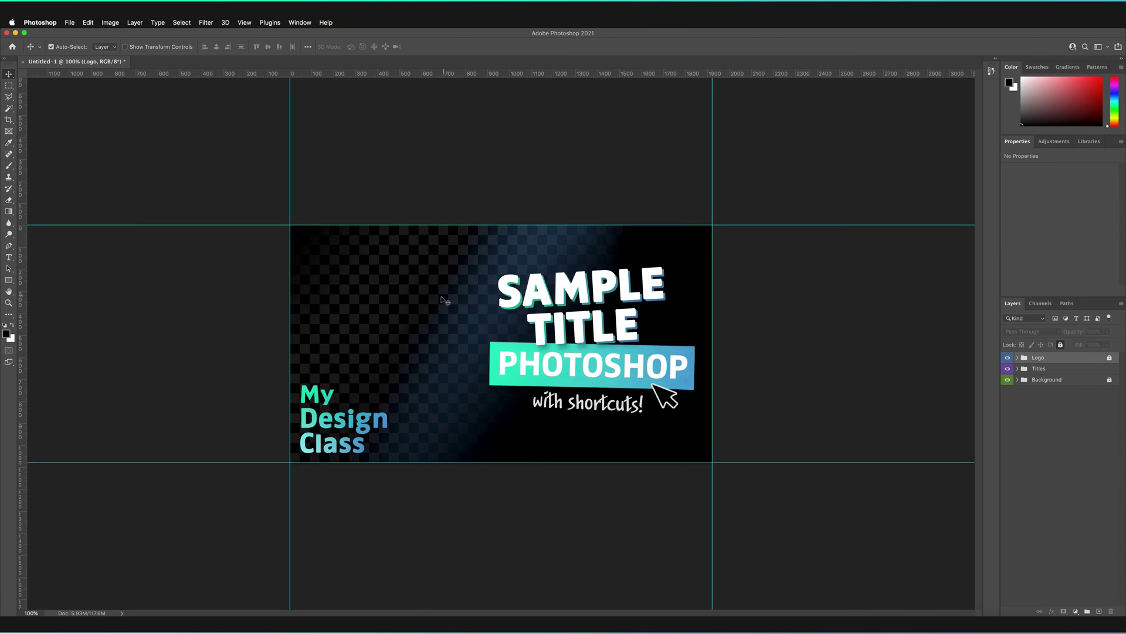
- Marquee a rectangle about 598 × 381 px in the empty area beside the title and add a new layer above the Titles group
click(578, 297)
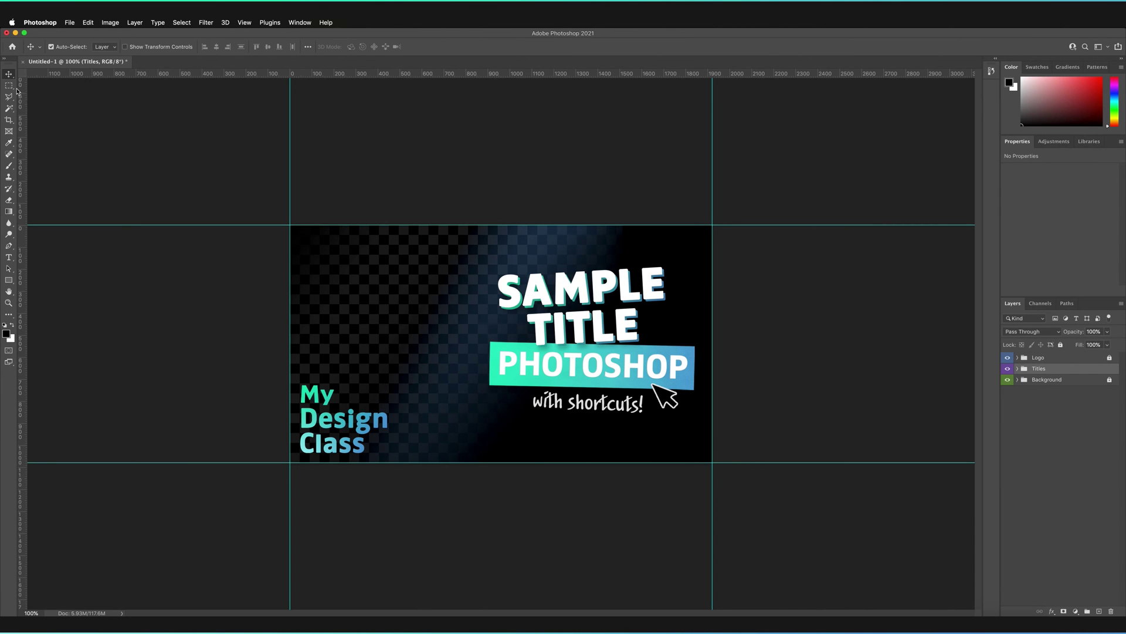
key(m)
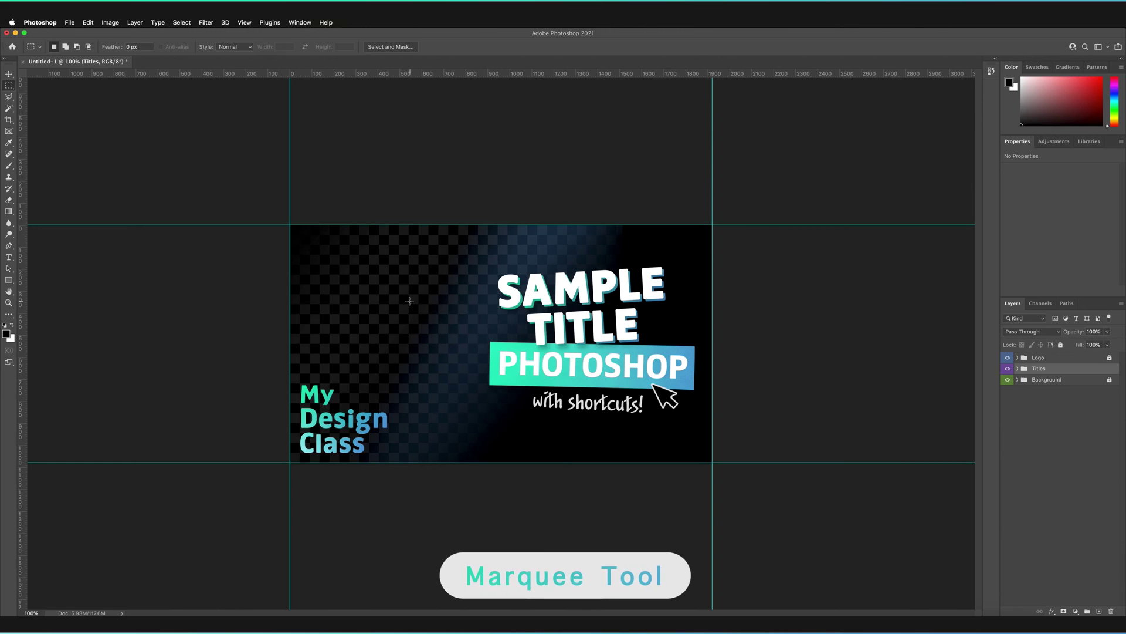
drag(348, 277, 478, 360)
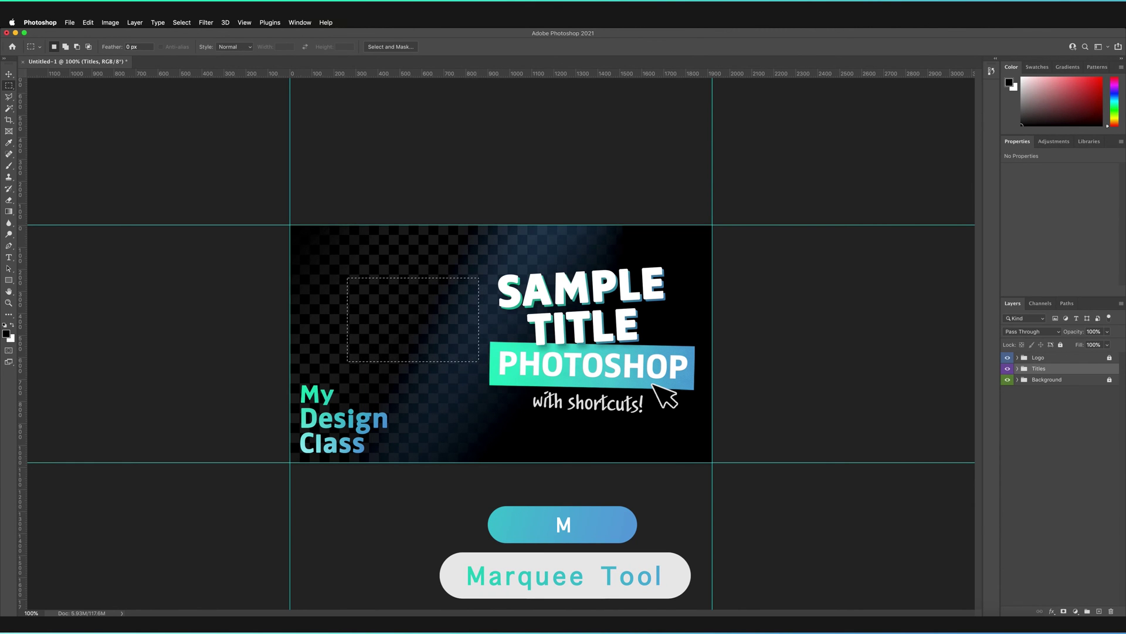
key(super+j)
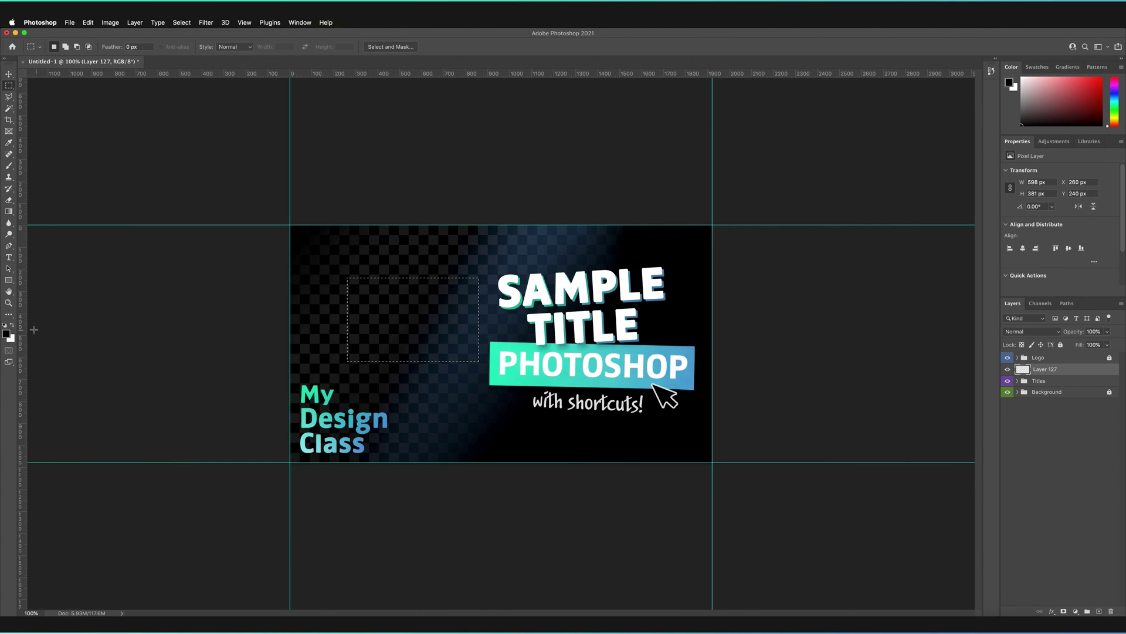
- Fill the rectangular selection with white using the Paint Bucket, deselect it and return to the Move tool
key(x)
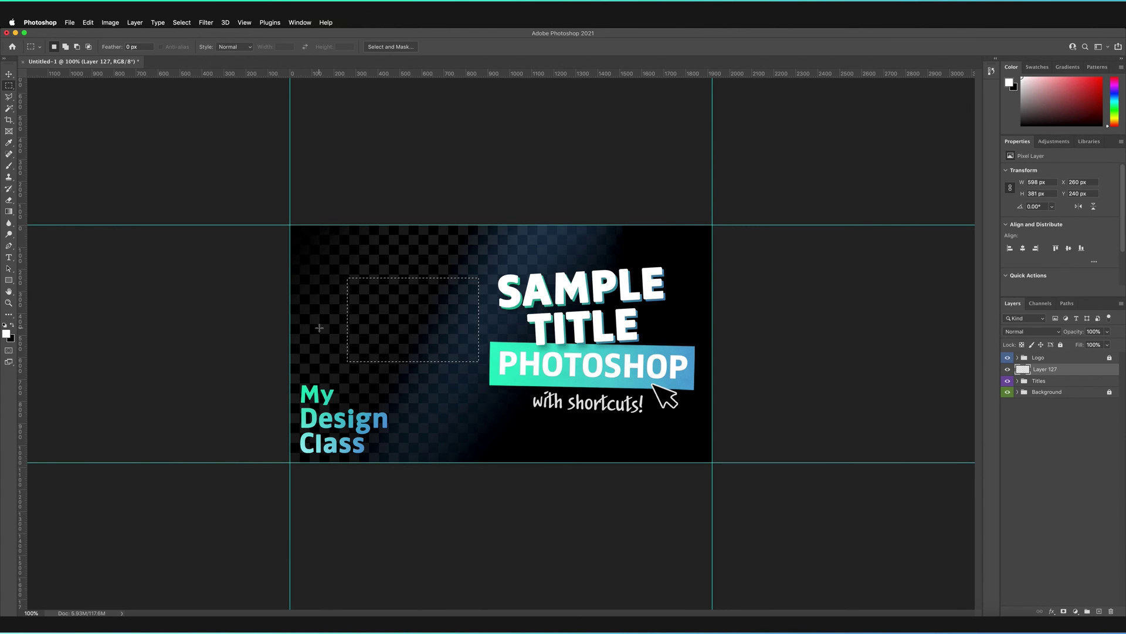
key(g)
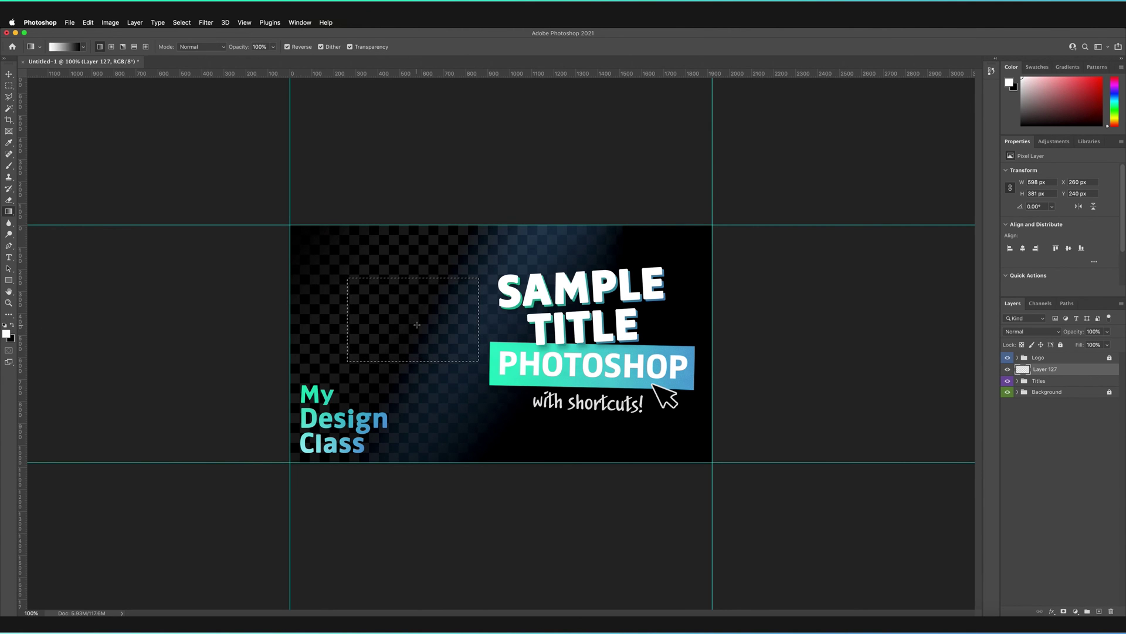
right_click(13, 213)
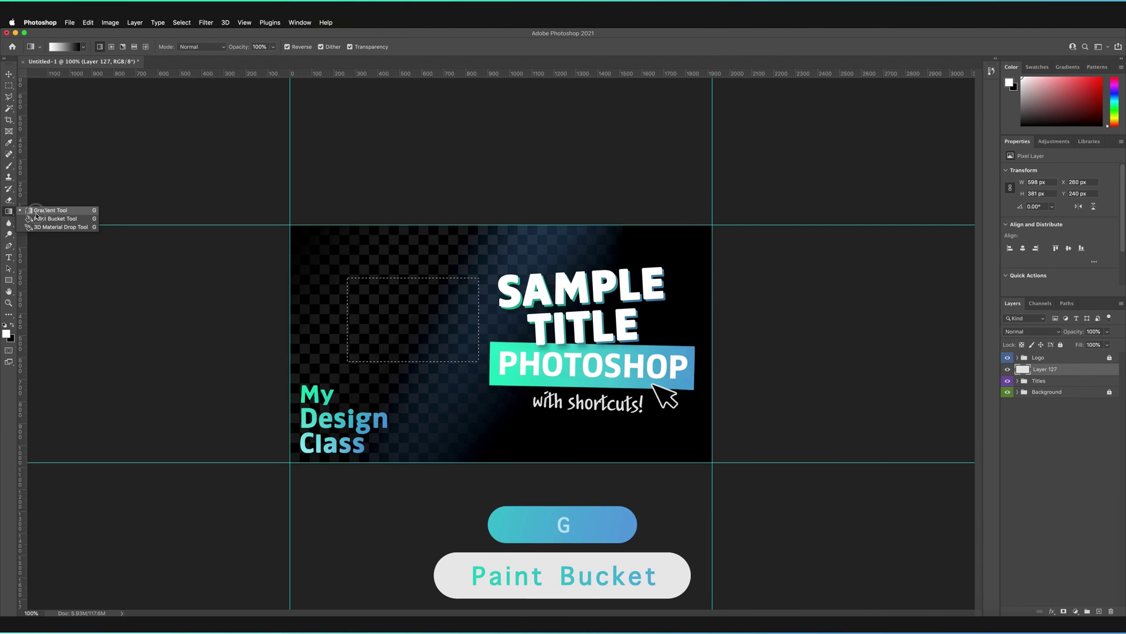
click(65, 219)
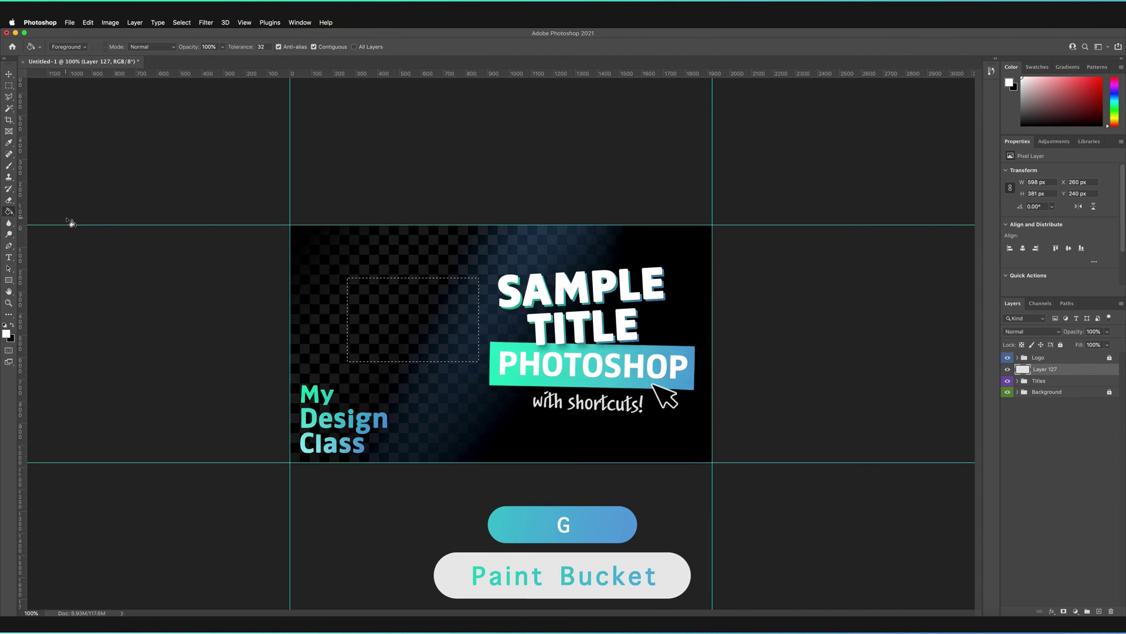
click(382, 311)
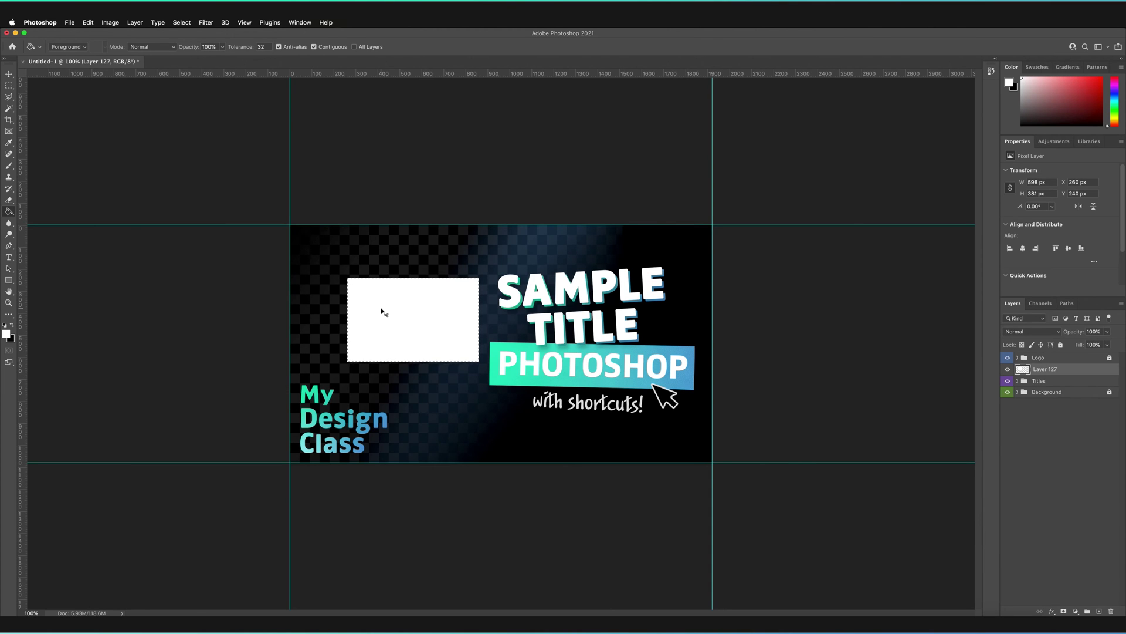
key(super+d)
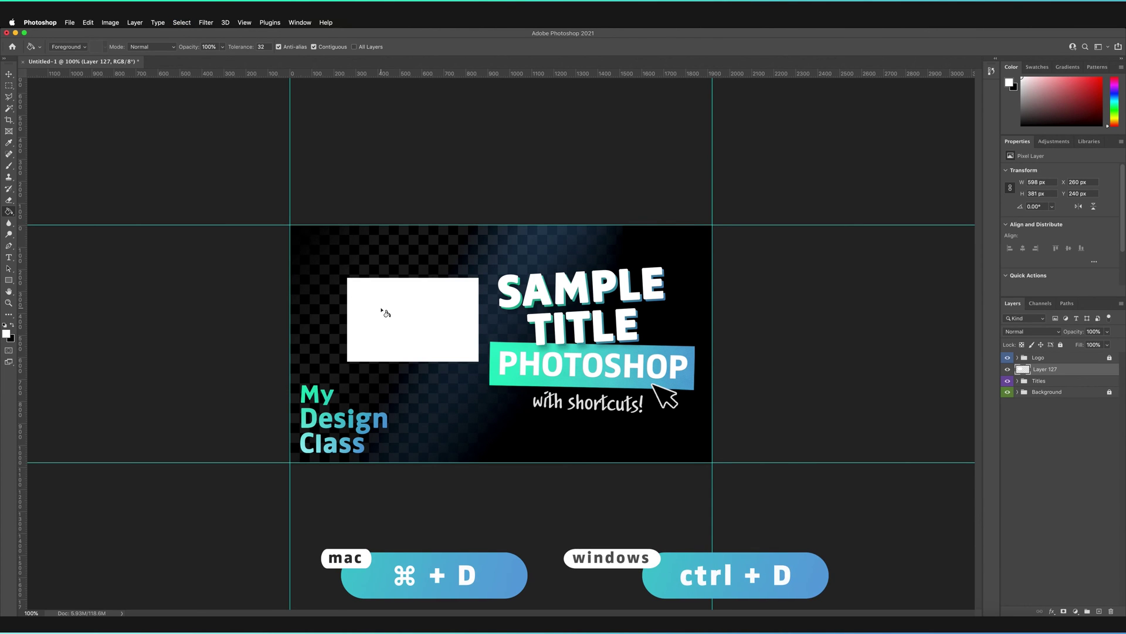
click(4, 71)
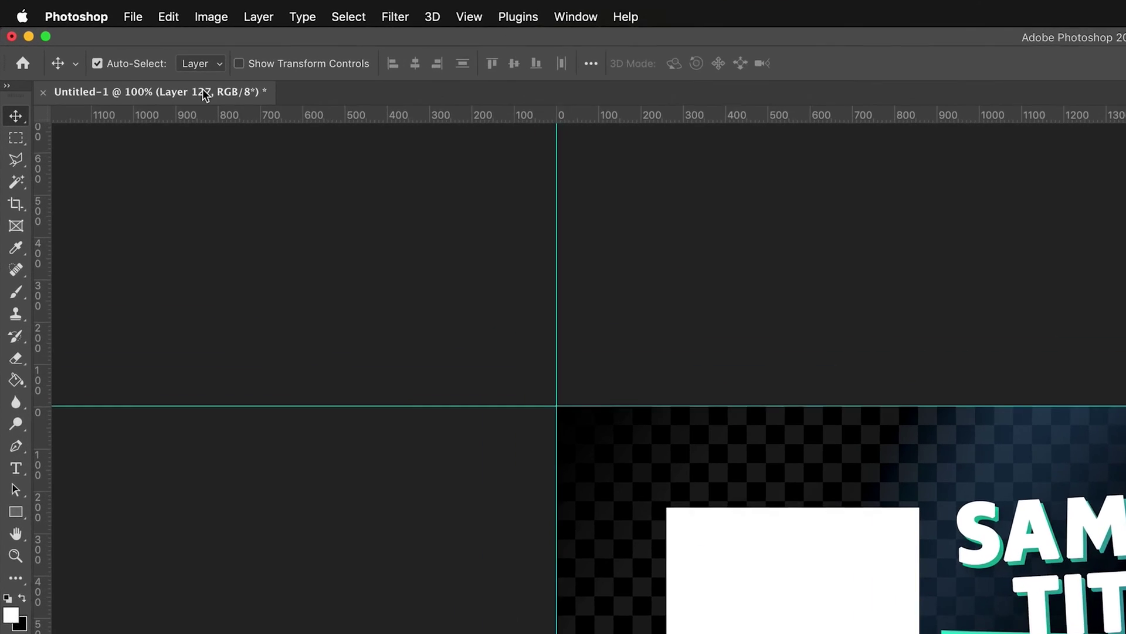
- Save the untitled document as Sample_Thumbnail.psd in the Tutorial folder, with Maximize Compatibility on
click(69, 22)
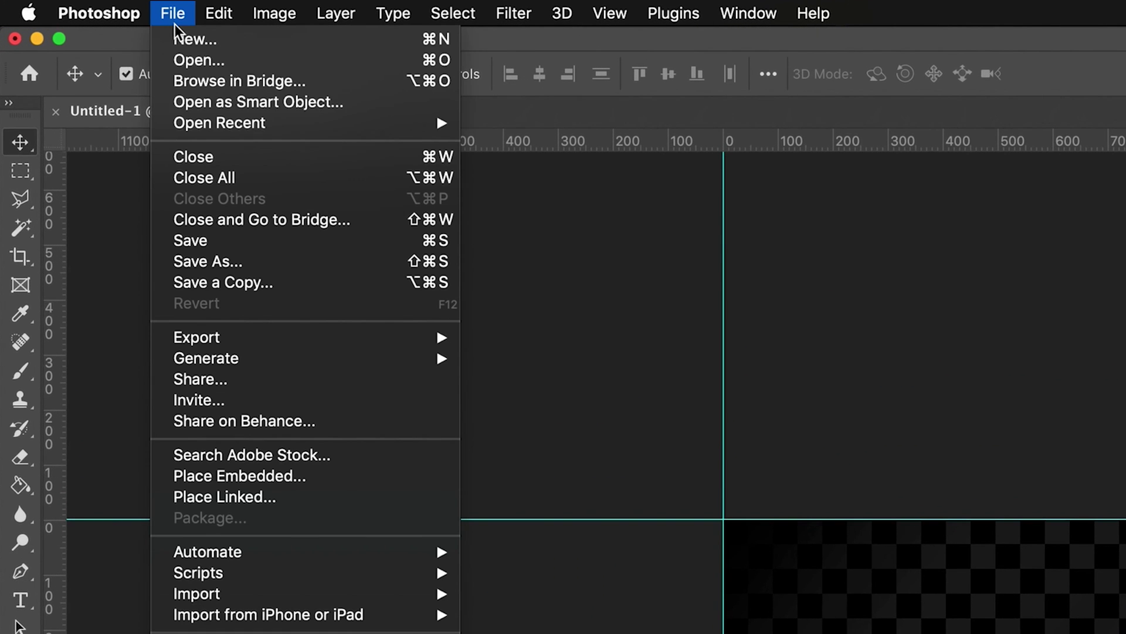
click(213, 241)
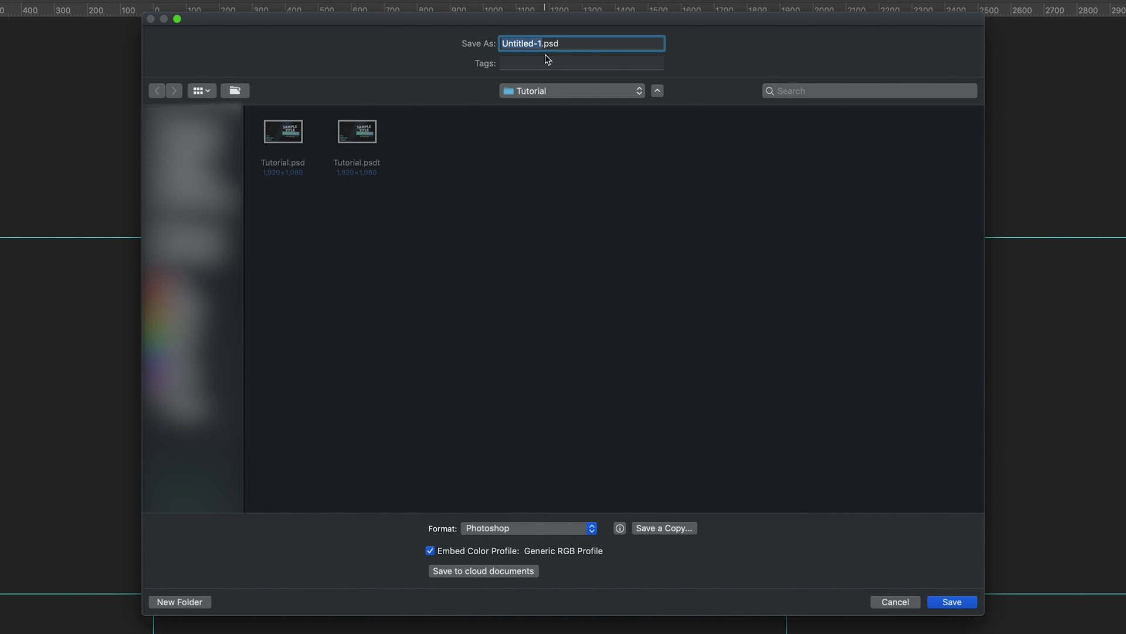
text(Sample_Thumbnail)
click(956, 601)
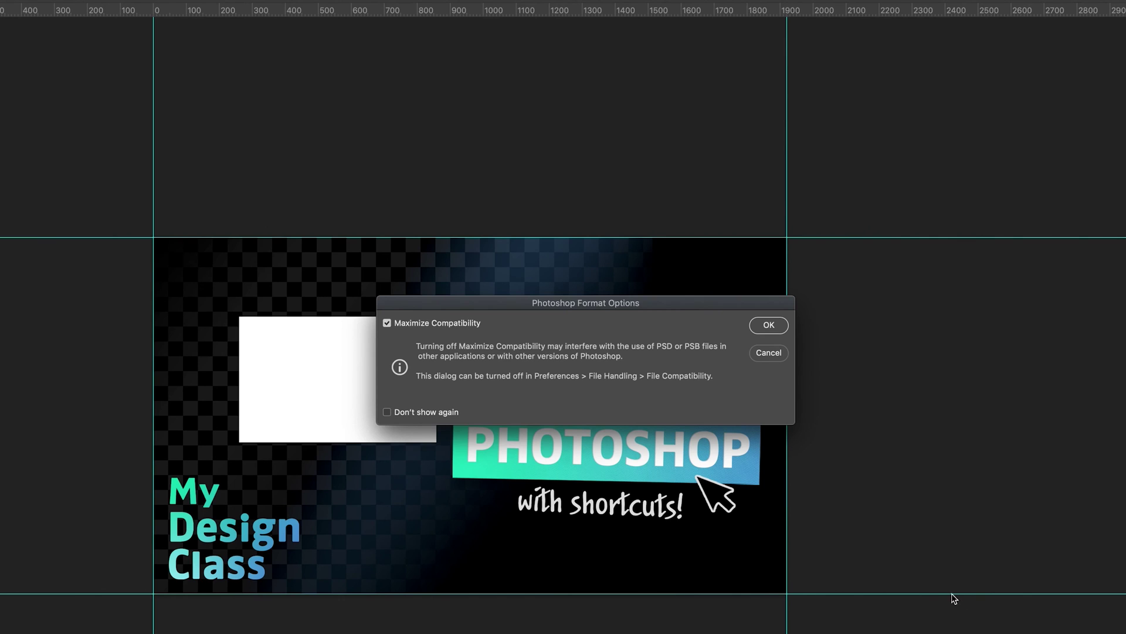
click(768, 324)
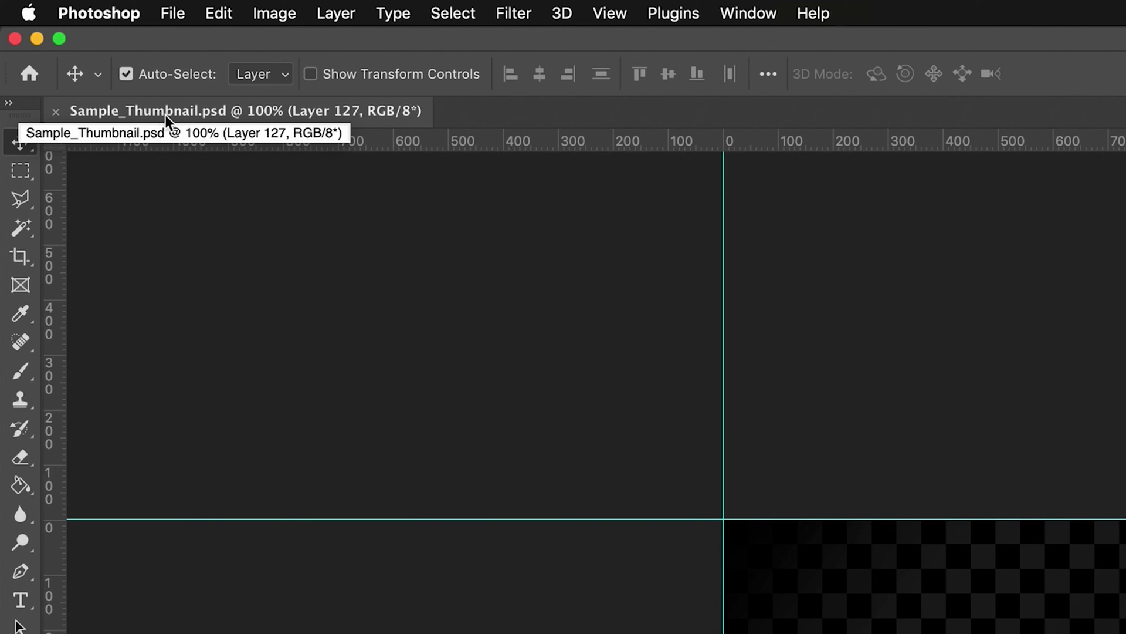
- Examine the file formats offered for saving a copy of the thumbnail, including JPEG, without saving one
click(171, 12)
click(172, 284)
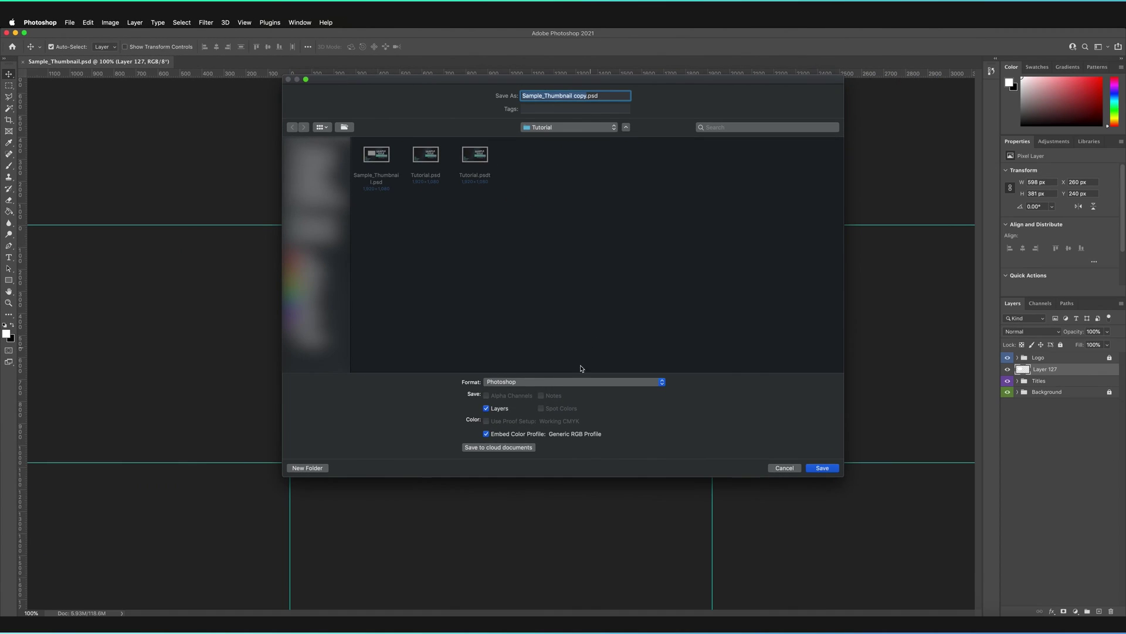
click(582, 381)
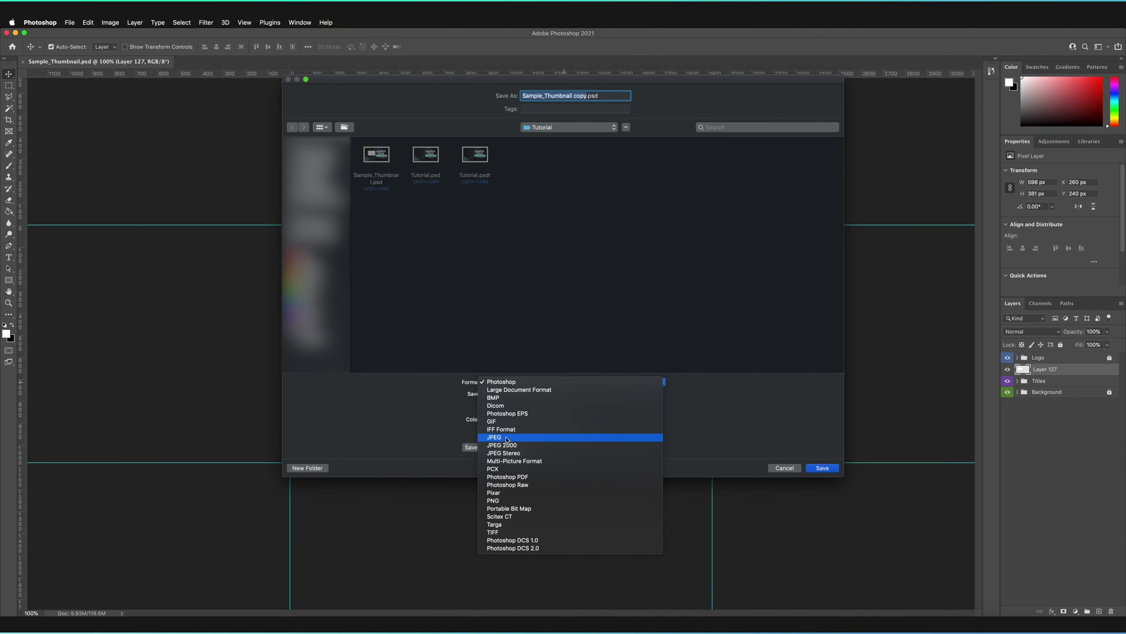
click(790, 472)
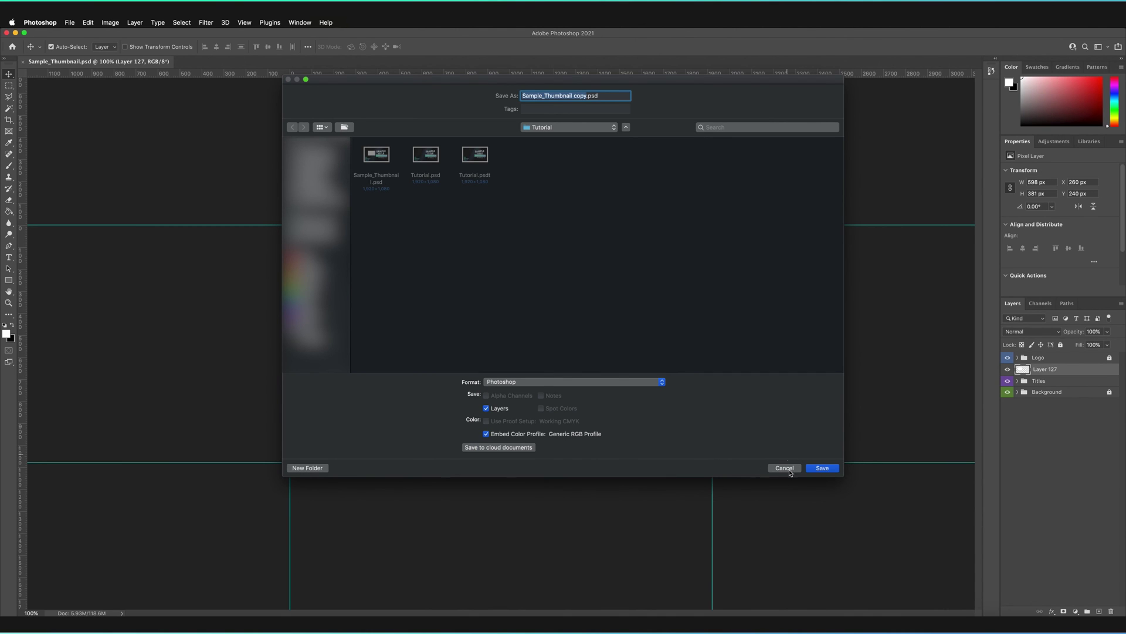
click(789, 469)
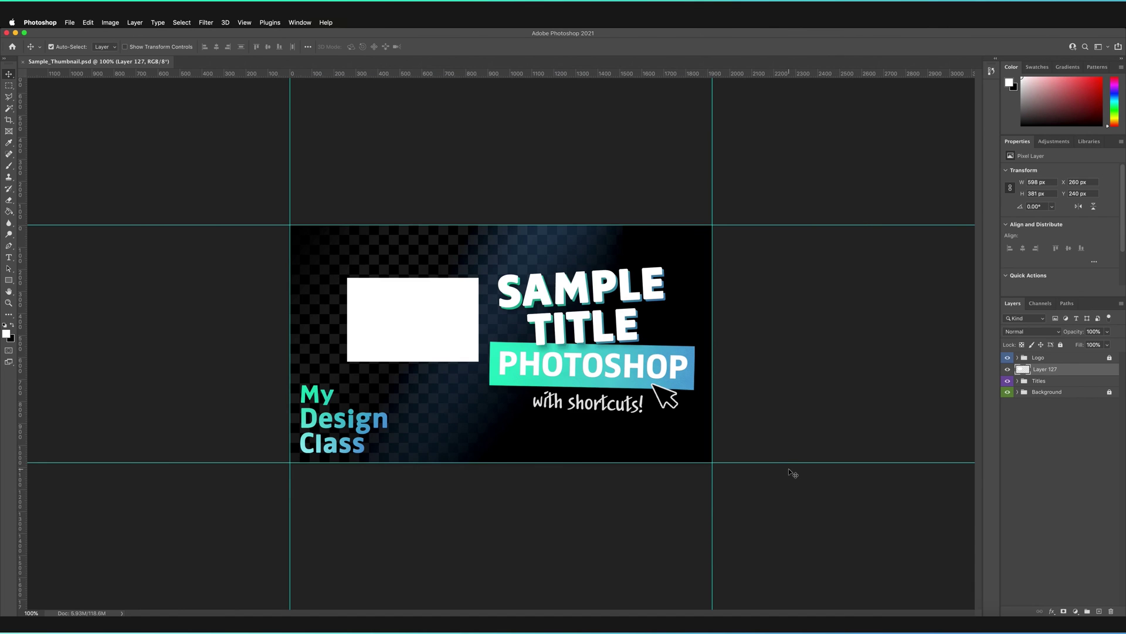
- Close Sample_Thumbnail.psd and reopen the Tutorial.psdt template to start another fresh document
click(23, 62)
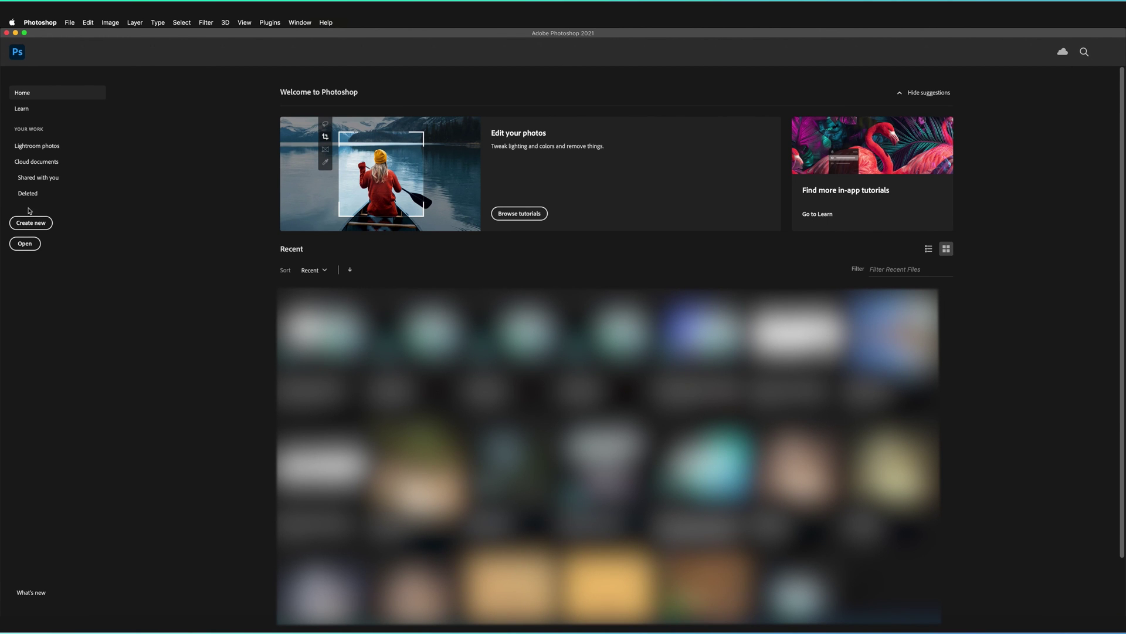
click(24, 244)
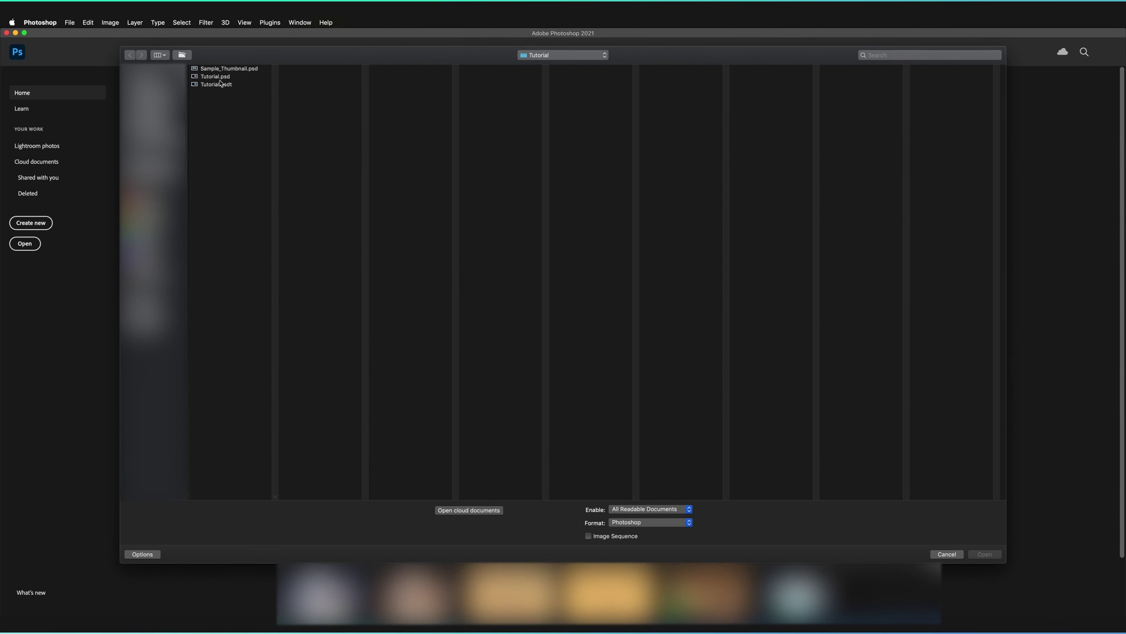
click(217, 85)
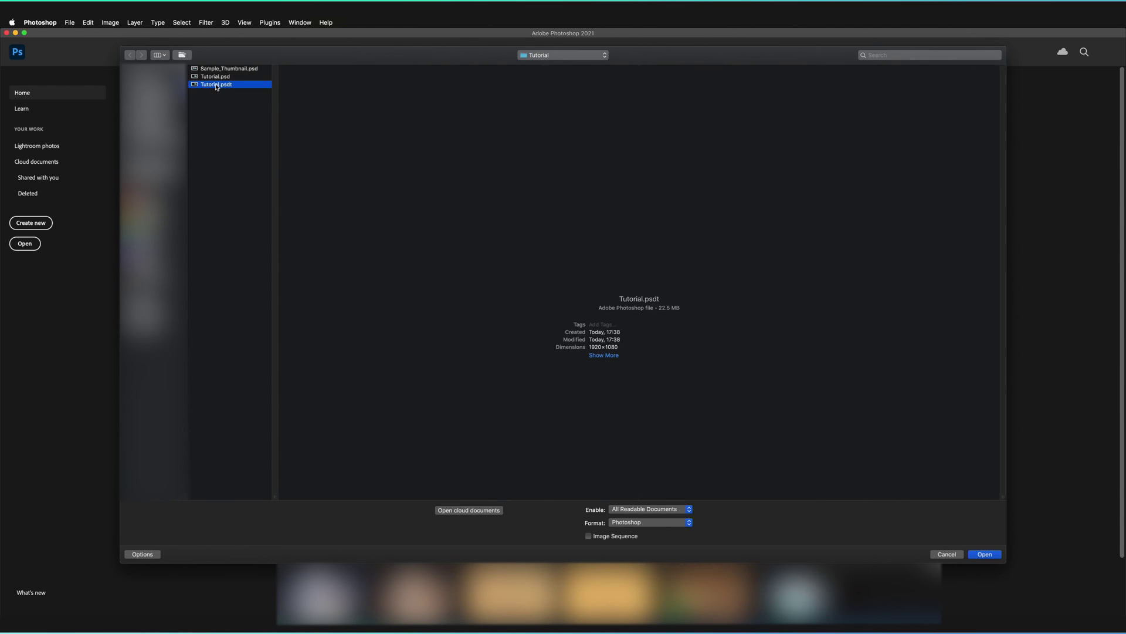
click(985, 554)
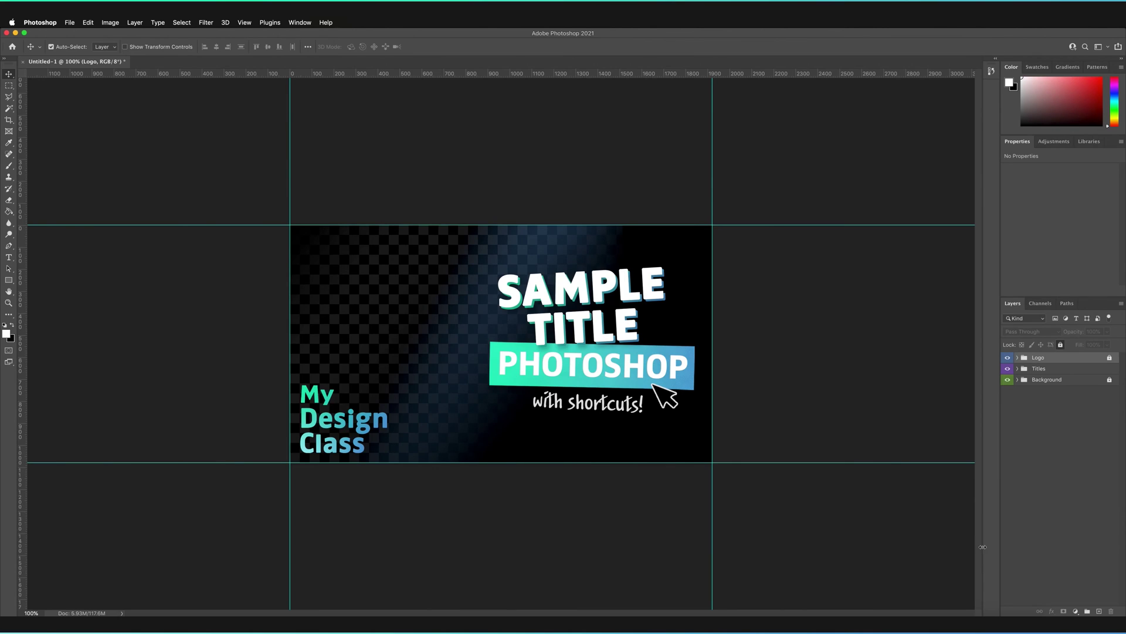